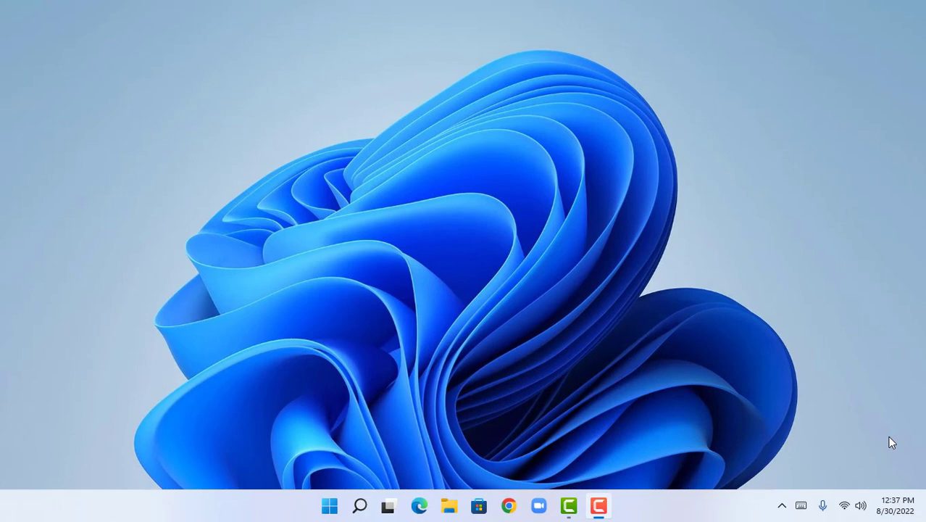
- Open Settings from Start, search for 'country', and open the country or region setting
left_click(319, 505)
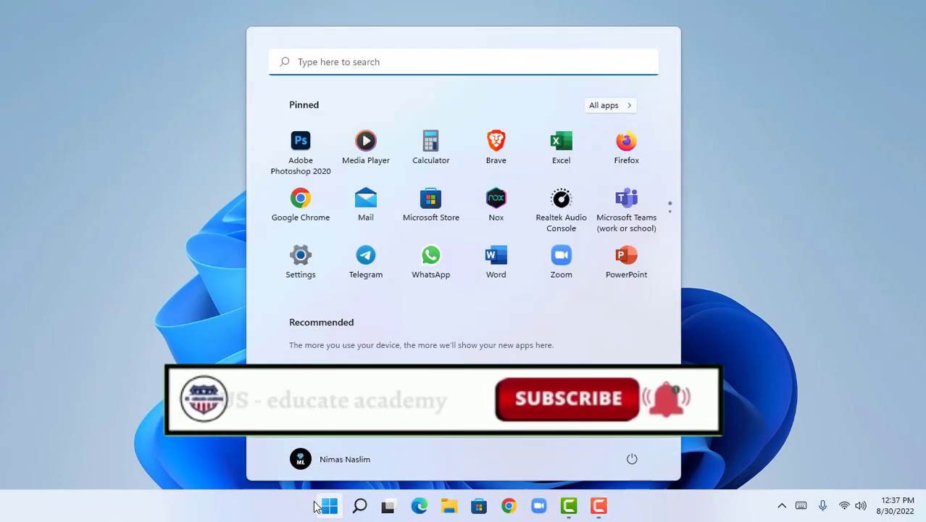
left_click(276, 266)
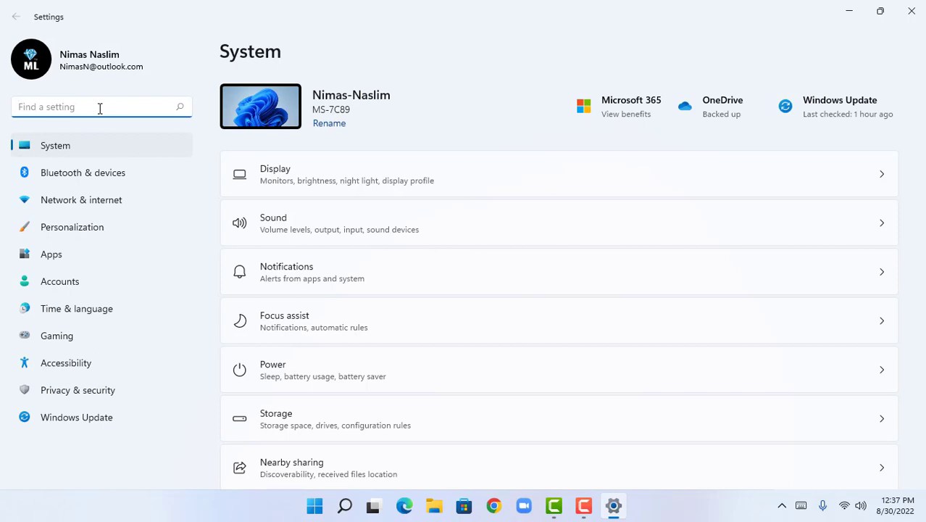
type("coun")
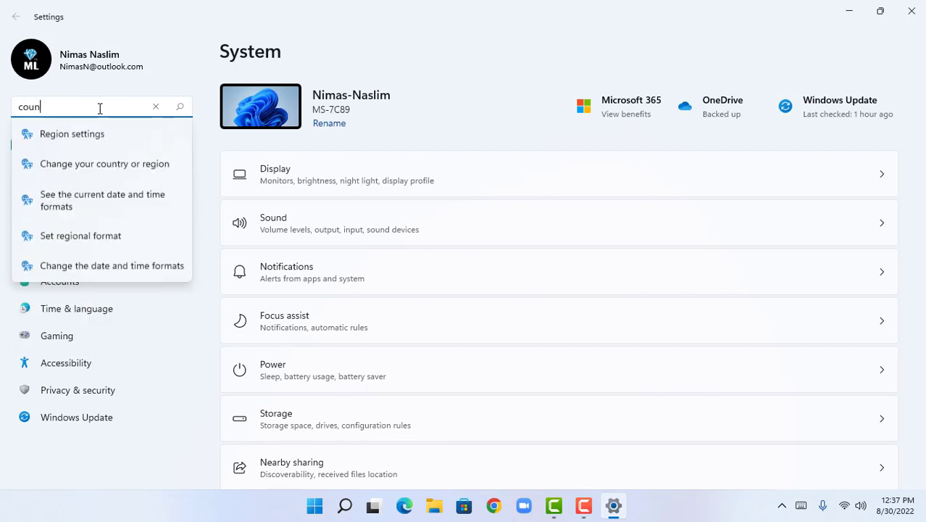
left_click(147, 172)
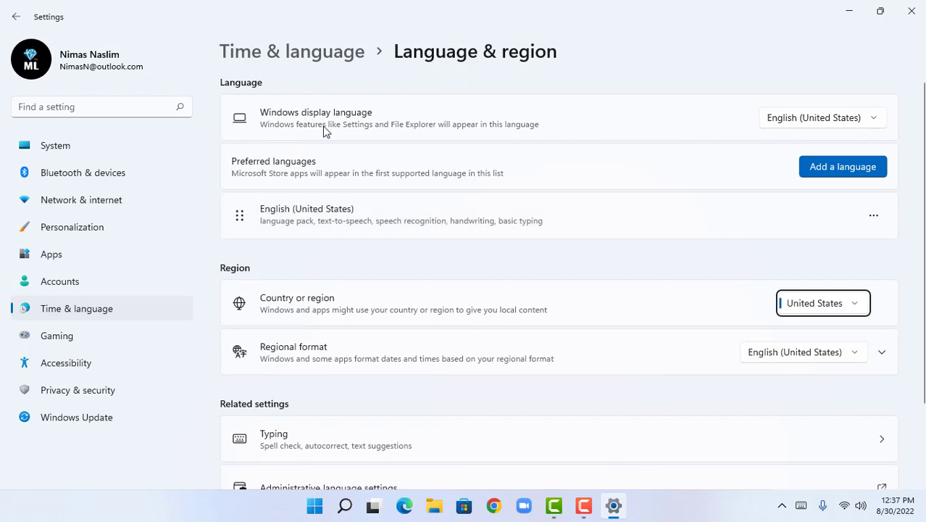
- Open 'Change your country or region' and view the Country or region list
left_click(344, 268)
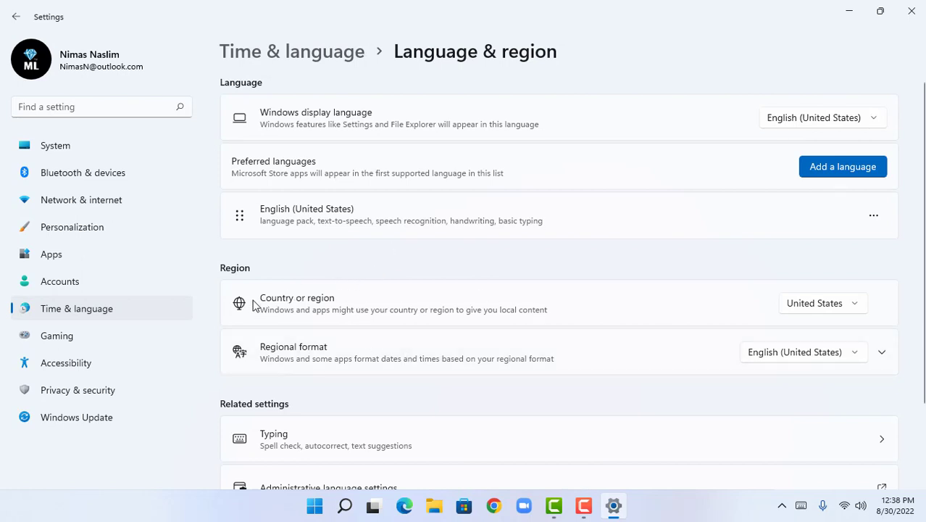
left_click(815, 303)
left_click(802, 304)
- Switch the country to Thailand, then set it back to United States
left_click(802, 304)
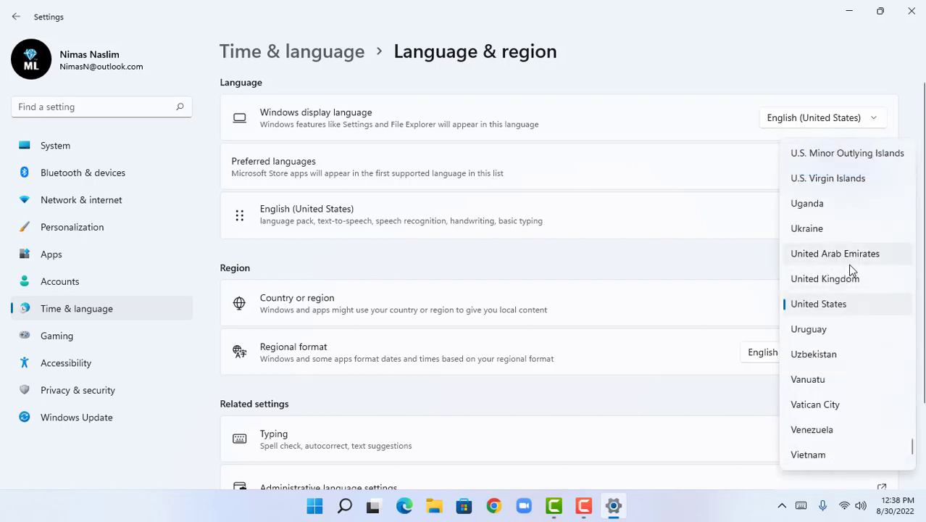
scroll(851, 270, "up", 2)
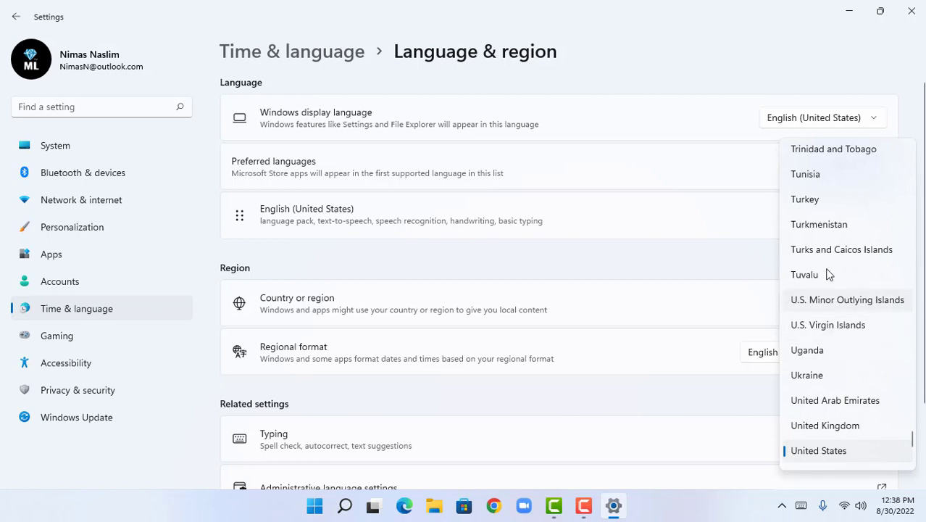
scroll(828, 273, "up", 3)
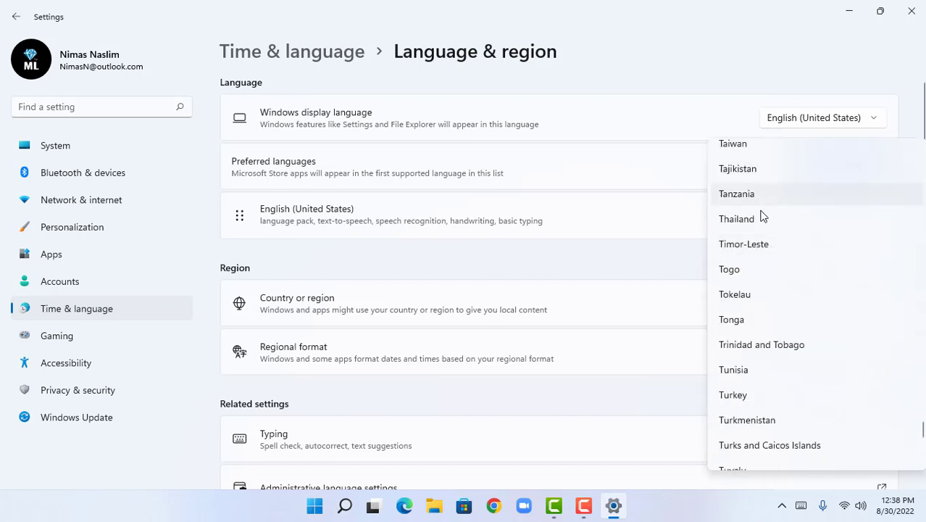
left_click(762, 218)
left_click(818, 307)
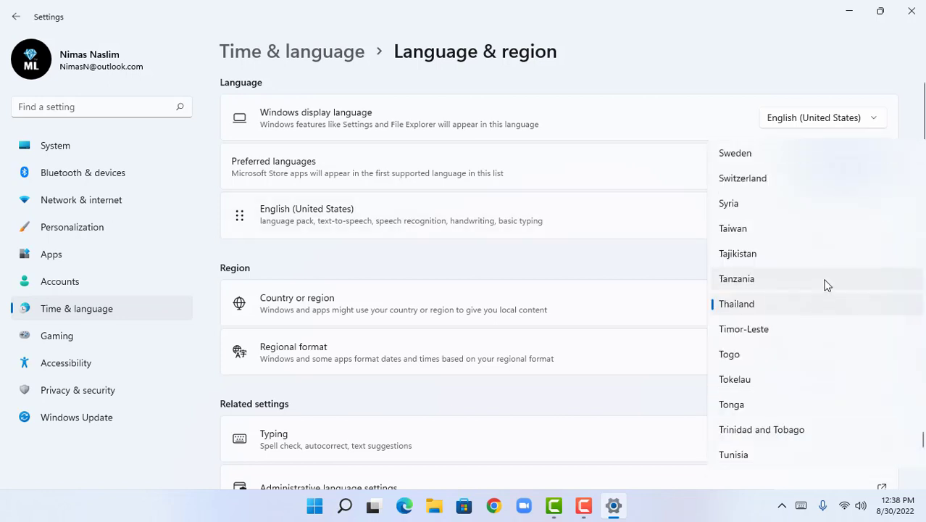
scroll(825, 281, "down", 5)
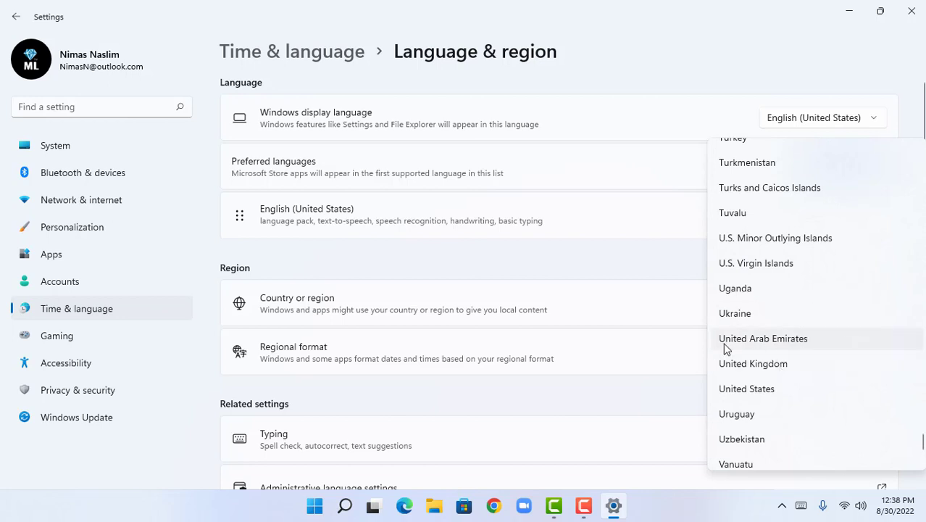
left_click(755, 392)
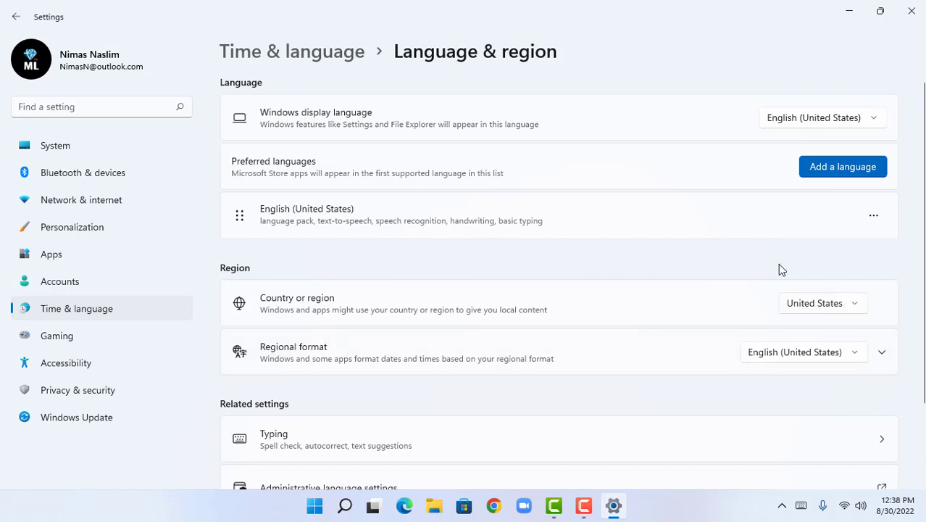
left_click(918, 14)
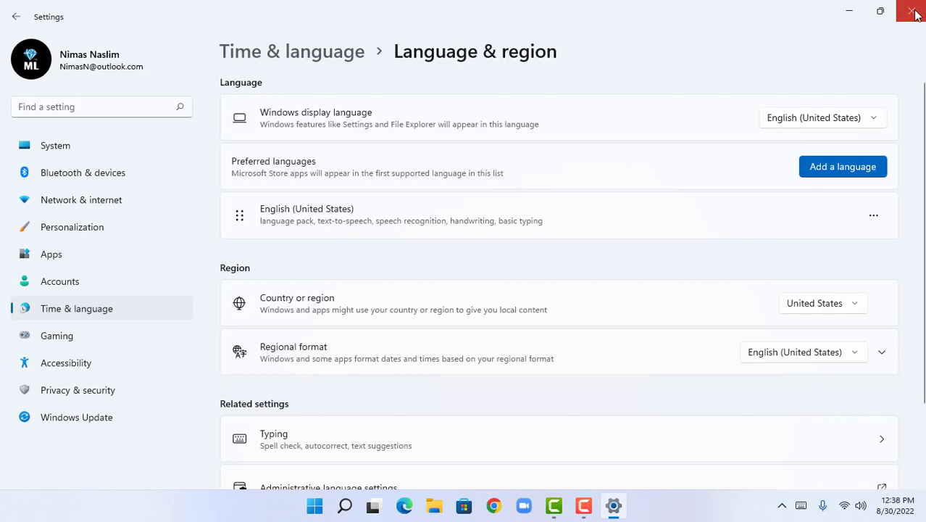
- Close Settings, Refresh the desktop, and launch Microsoft Store from the taskbar
left_click(914, 13)
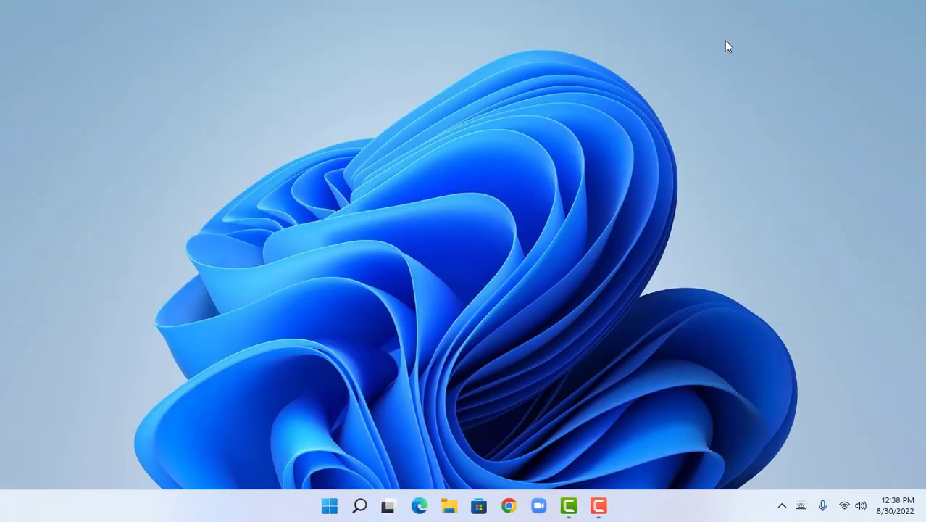
right_click(569, 78)
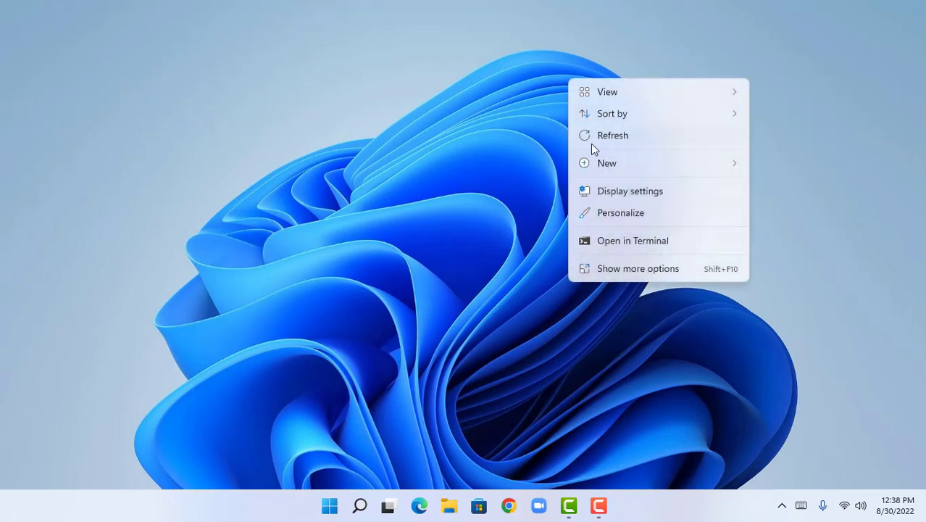
left_click(591, 142)
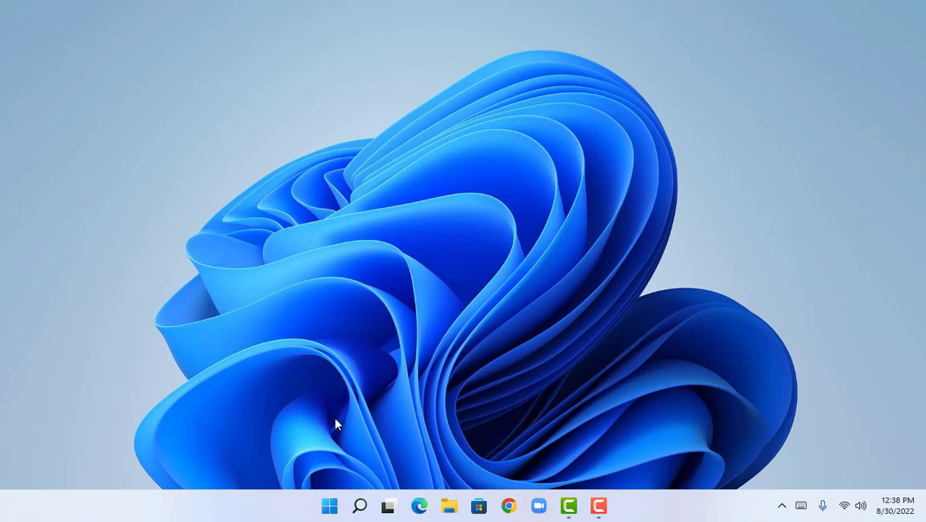
left_click(479, 505)
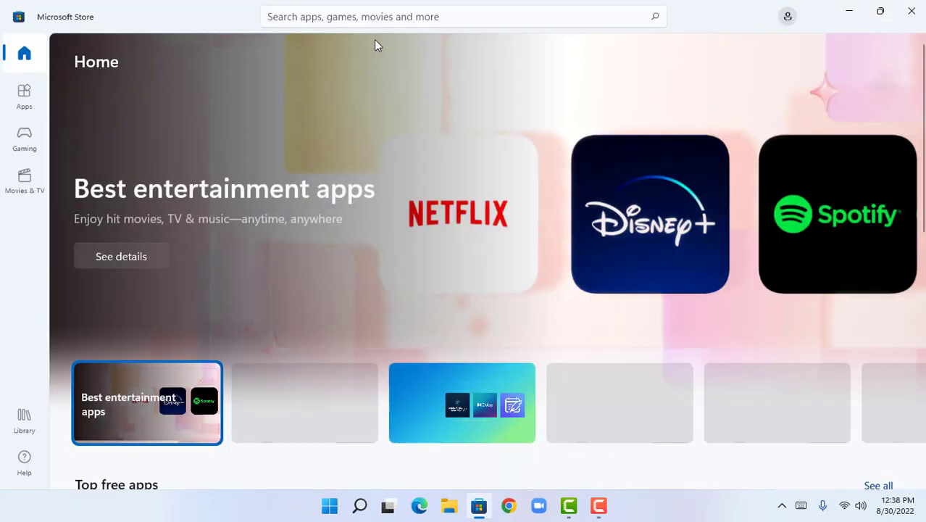
- Search the Store for 'amazon' and open the Amazon Appstore product page
left_click(387, 17)
left_click(330, 90)
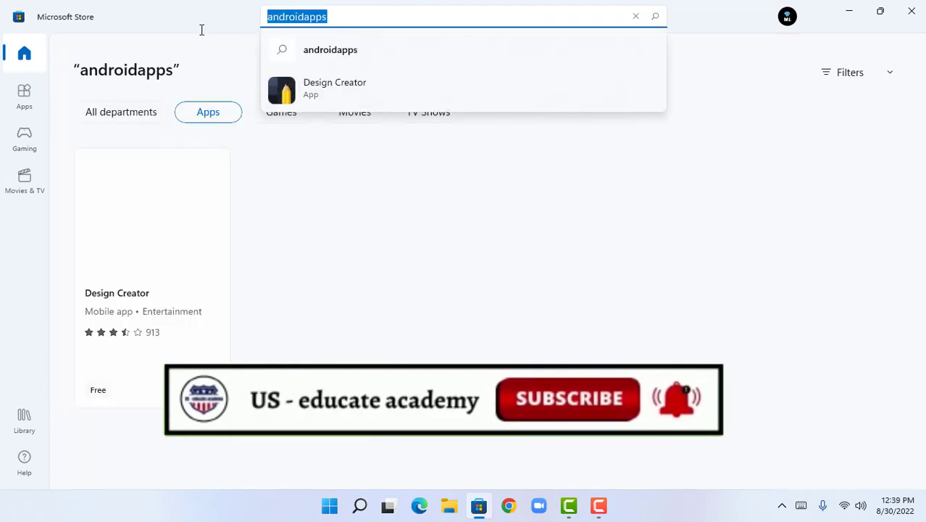
type("amazon")
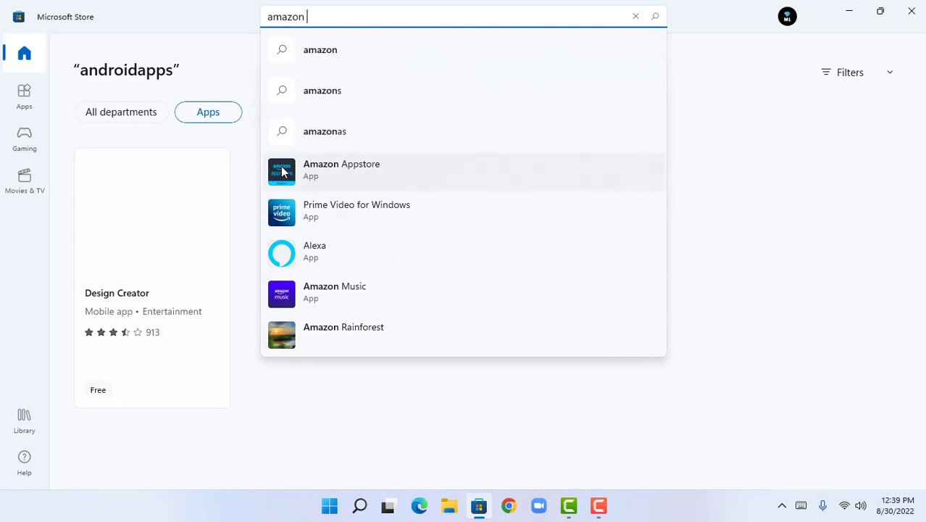
left_click(329, 171)
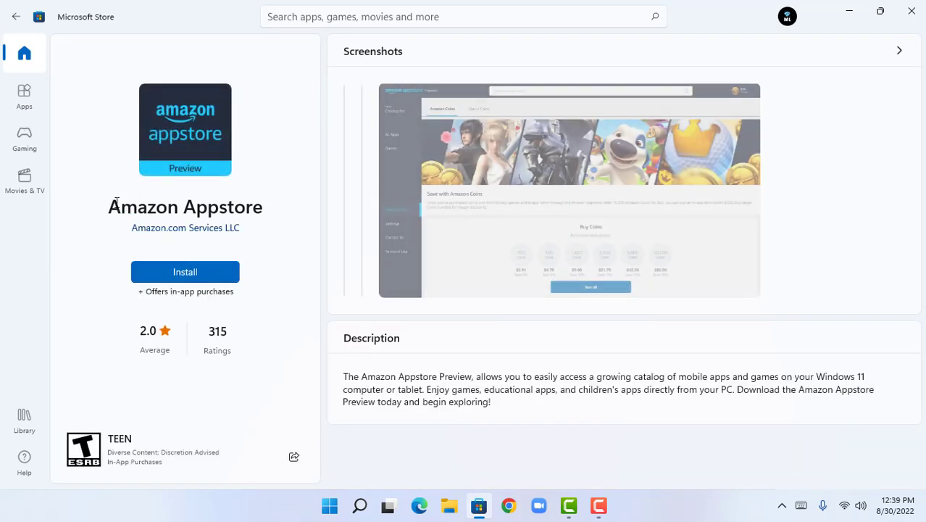
left_click_drag(106, 207, 275, 205)
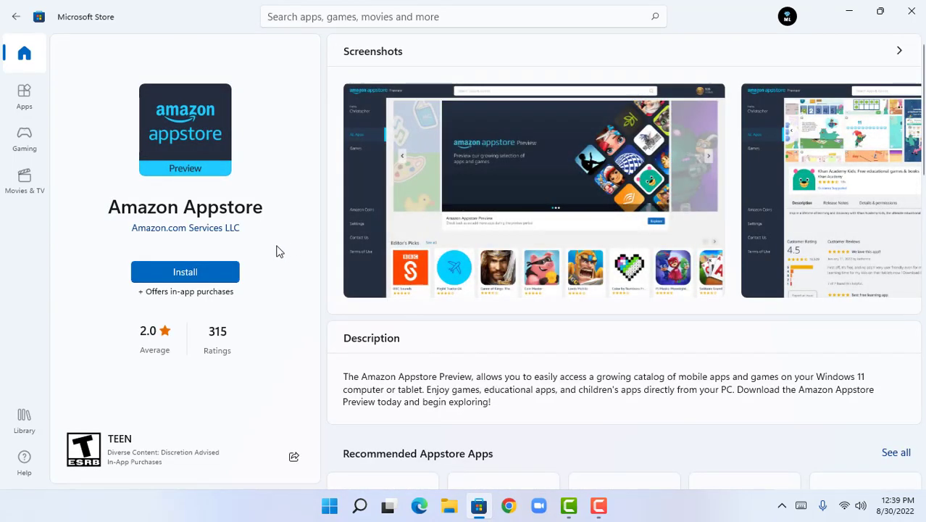
- Start installing Amazon Appstore and agree to set up virtualization
left_click(210, 278)
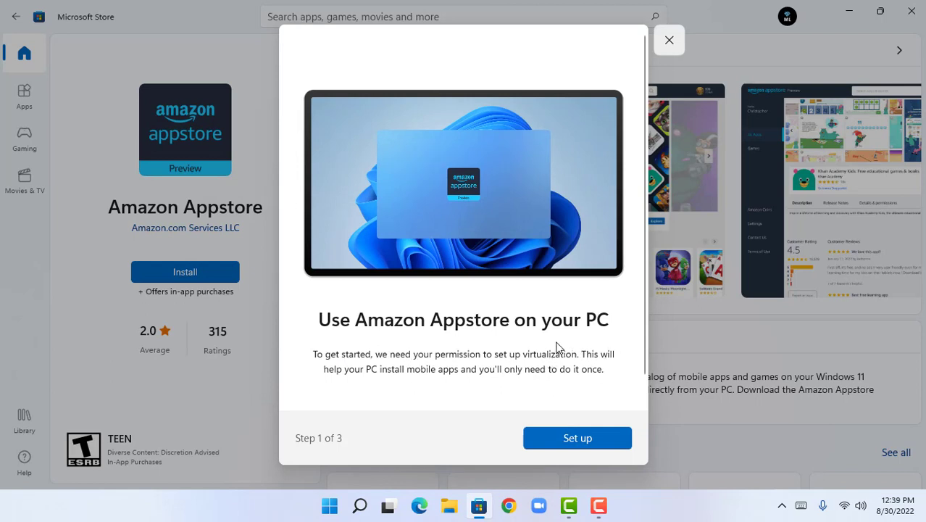
left_click(598, 436)
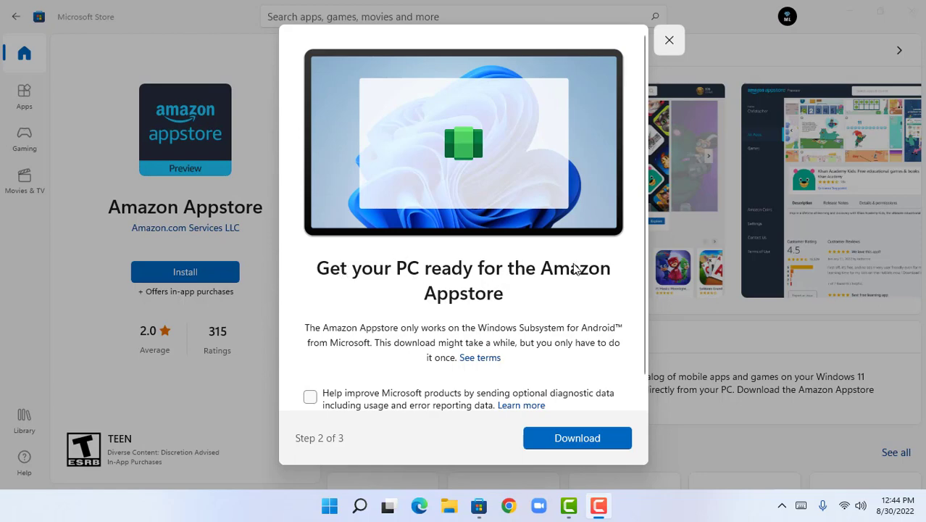
scroll(572, 269, "down", 1)
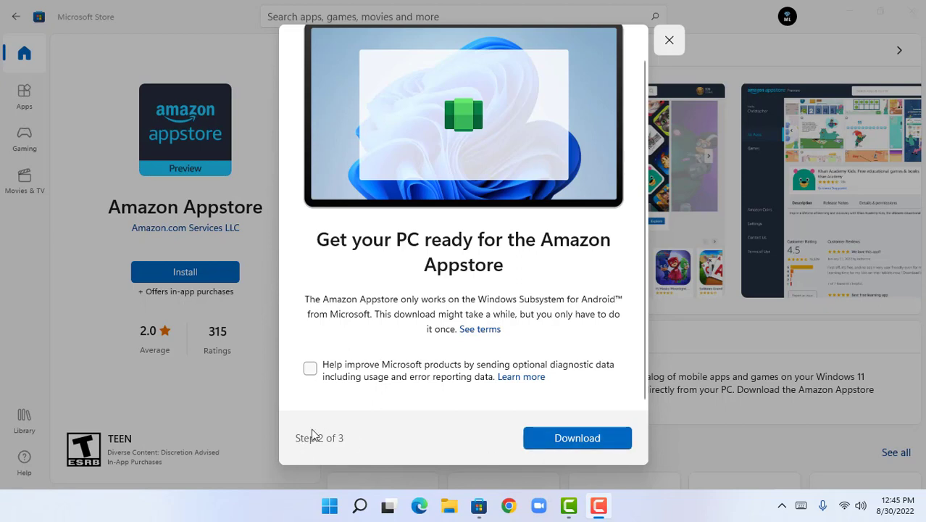
- Download the Windows Subsystem for Android, then restart the PC on the final step
left_click(560, 444)
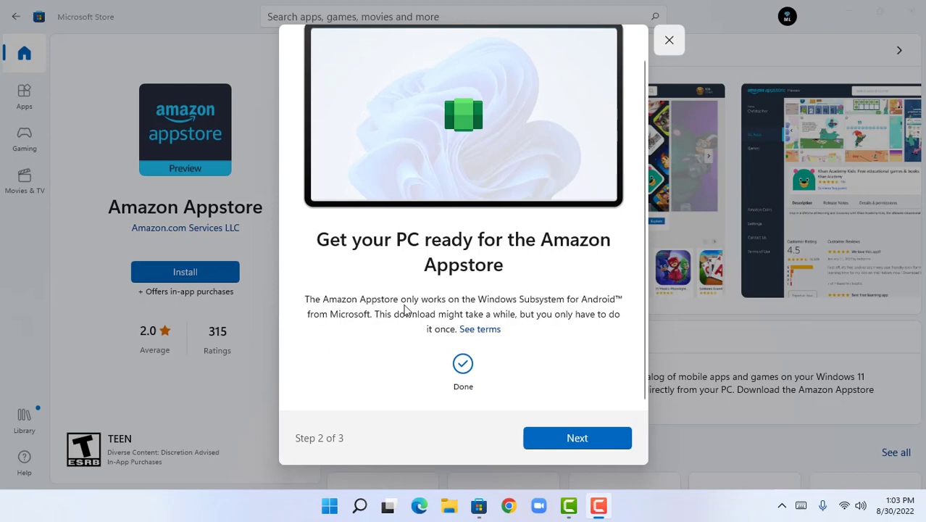
left_click(366, 292)
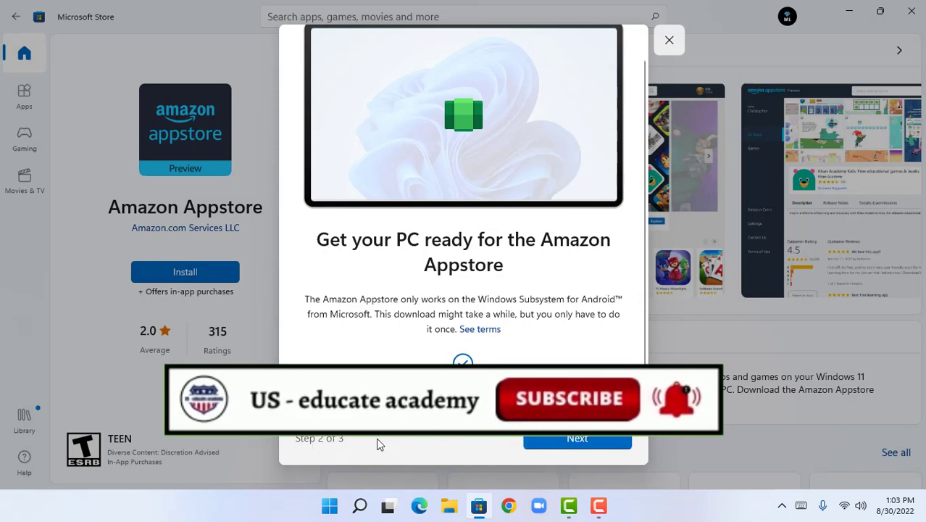
left_click(559, 443)
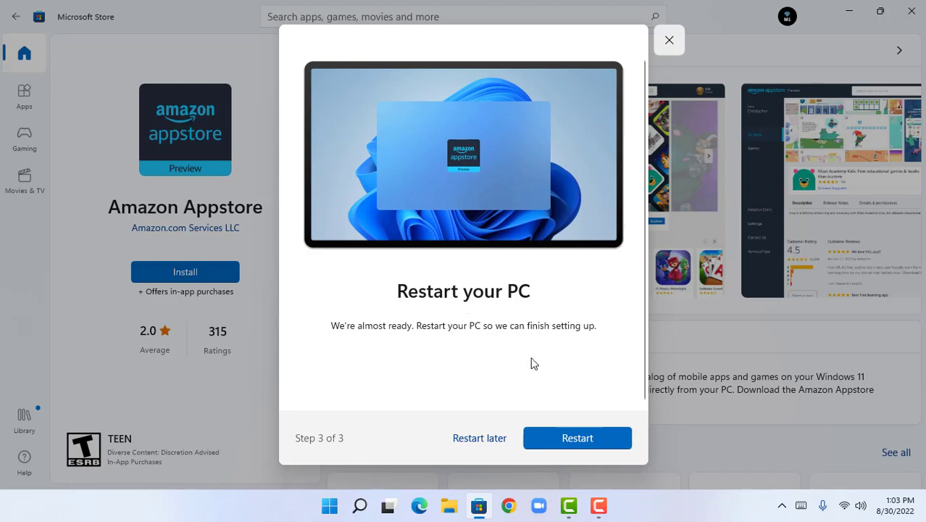
left_click(563, 437)
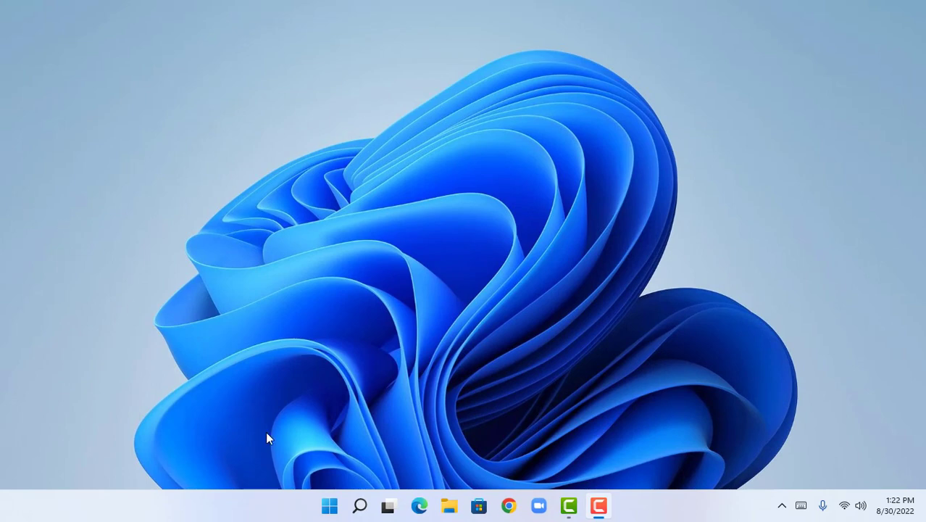
- Launch Amazon Appstore from Start's Recommended list and maximize its window
left_click(329, 505)
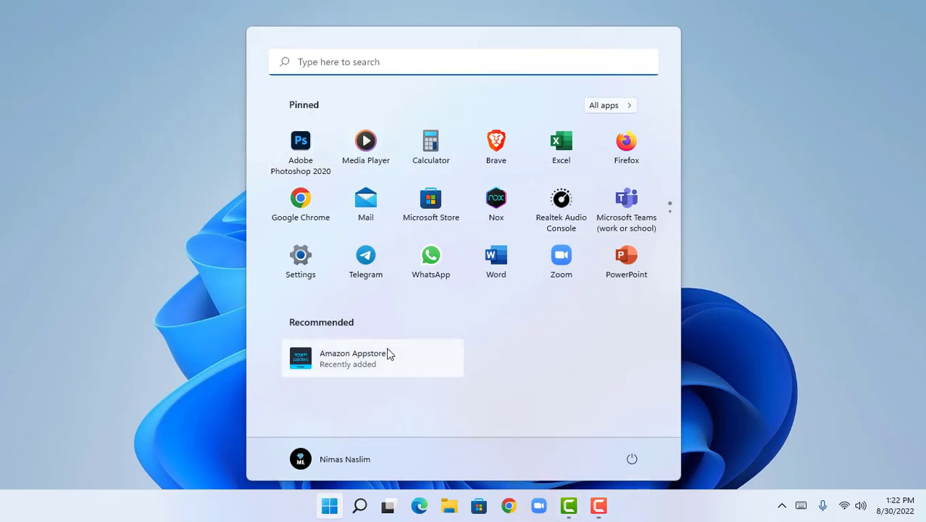
left_click(344, 362)
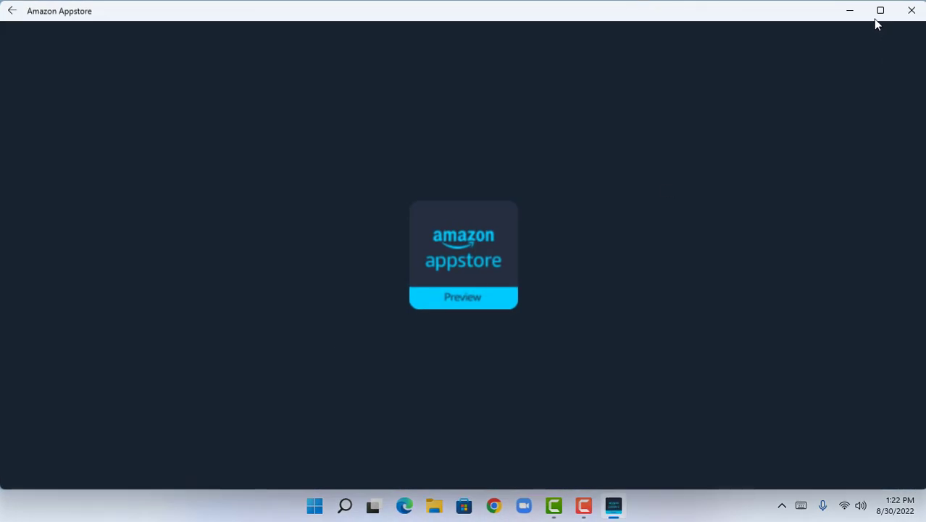
left_click(879, 12)
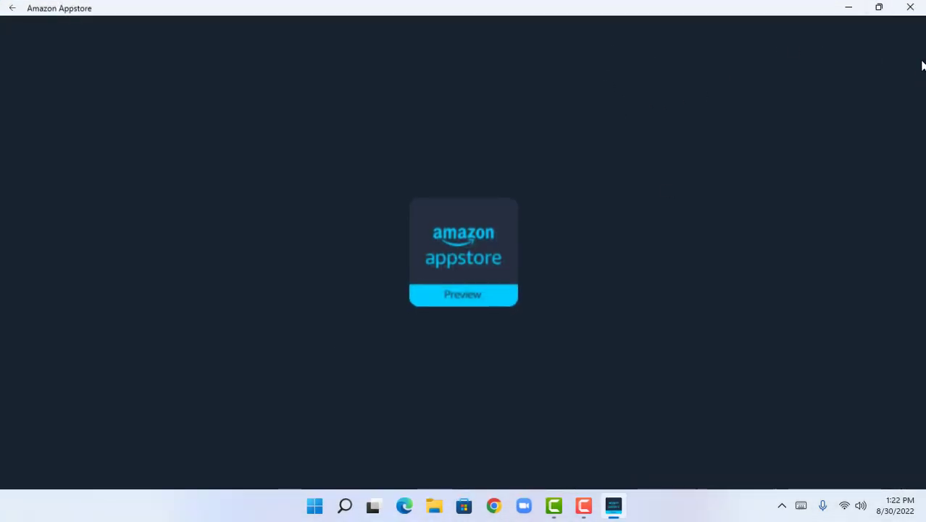
- Restore, narrow and centre the Appstore window, then sign in with an existing Amazon account
left_click_drag(689, 4, 690, 89)
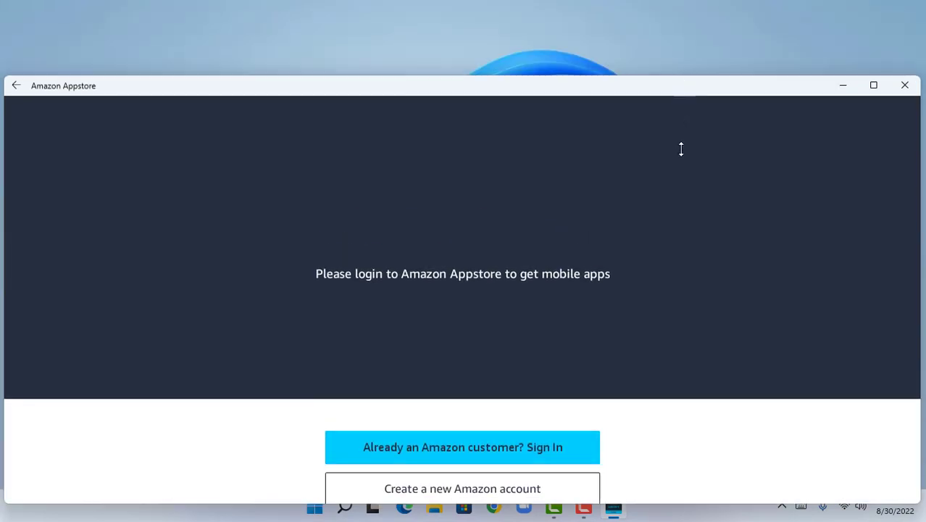
left_click_drag(920, 286, 837, 296)
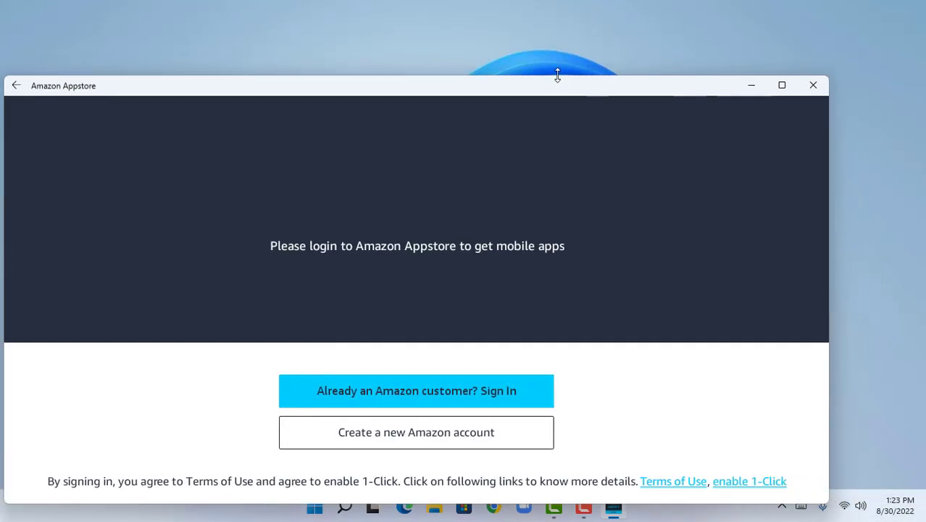
left_click_drag(555, 87, 626, 46)
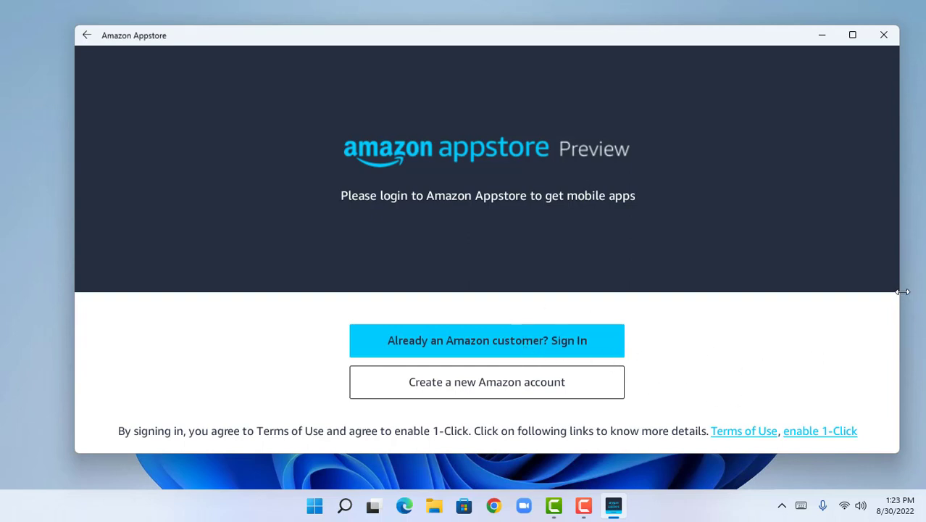
left_click_drag(903, 291, 818, 304)
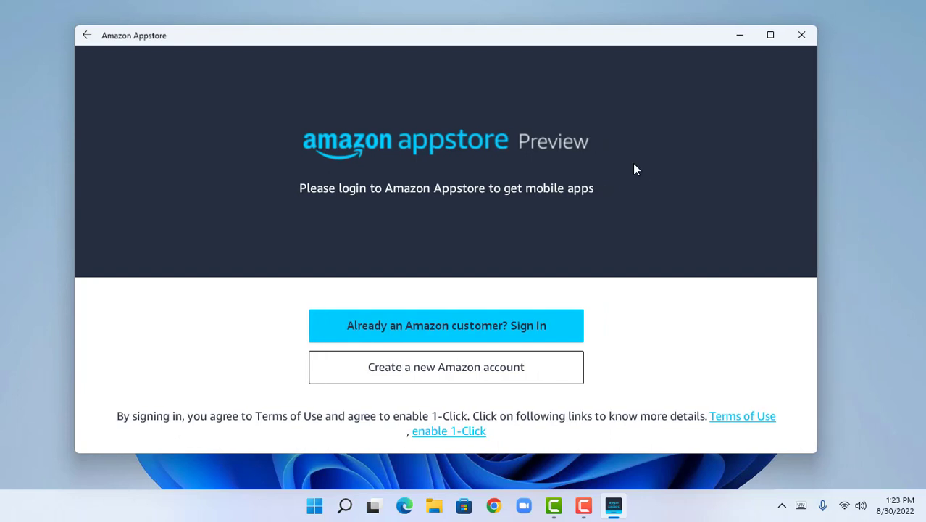
left_click_drag(596, 42, 652, 50)
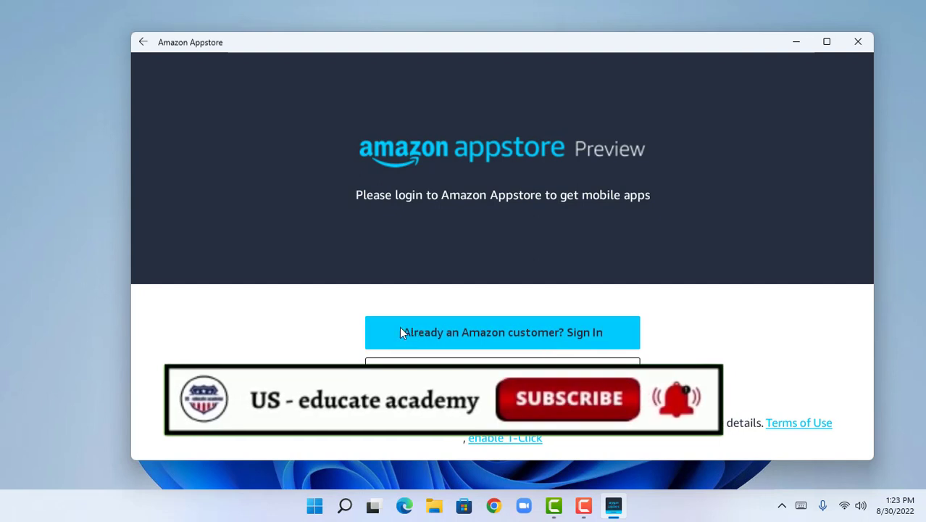
left_click(506, 329)
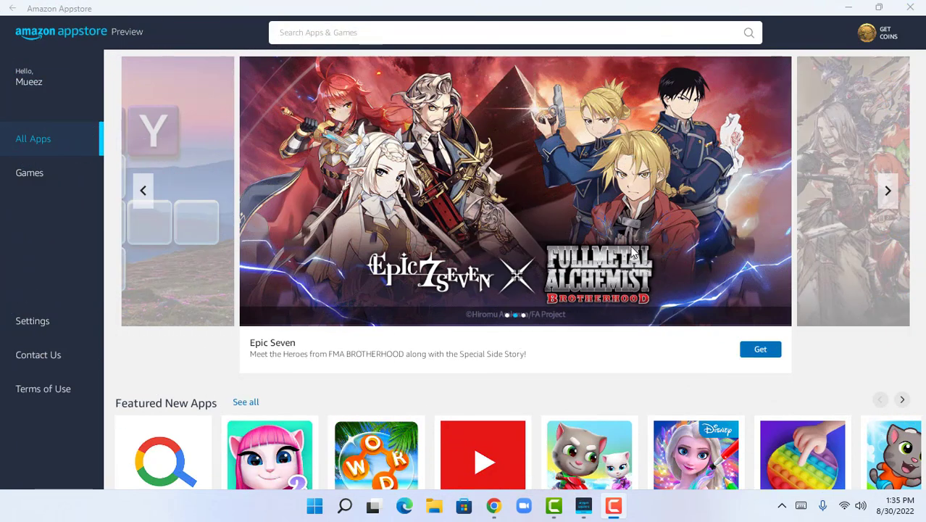
- Get Subway Surfers from the Appstore and open the installed game
left_click(80, 6)
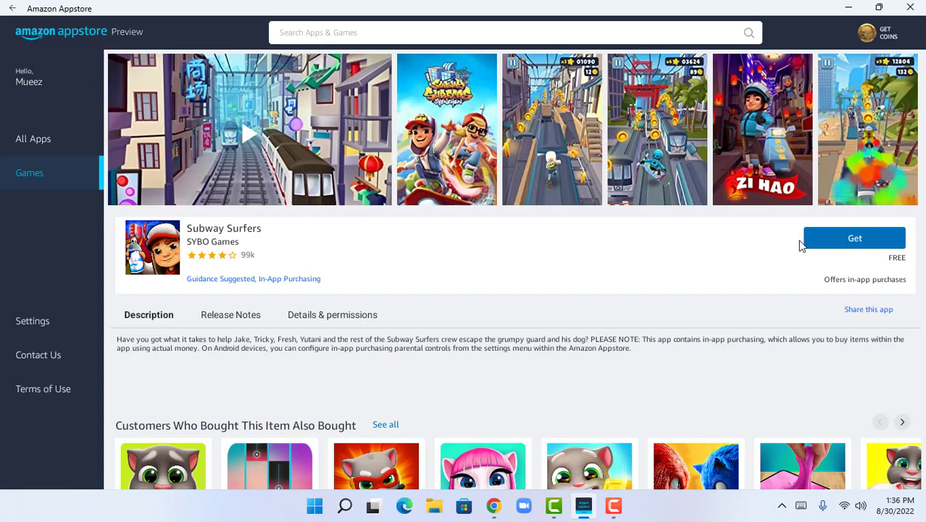
left_click(870, 241)
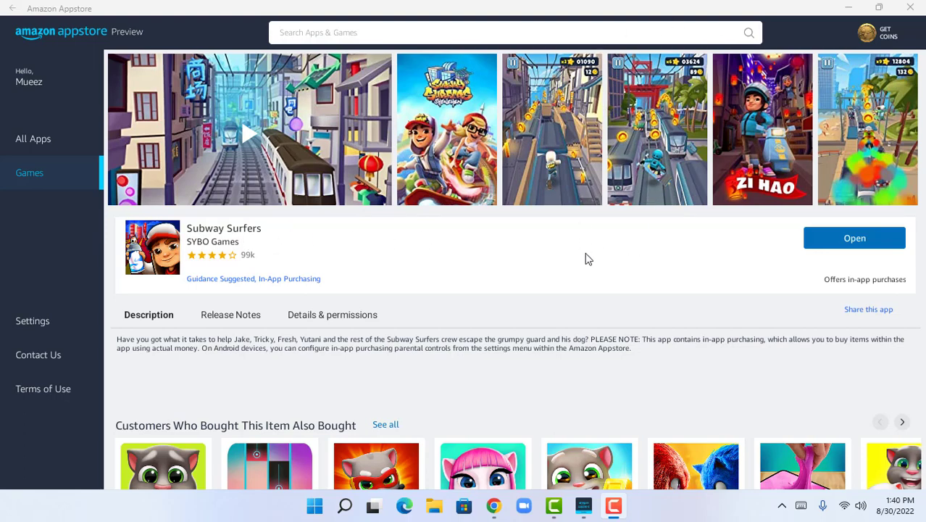
left_click(829, 250)
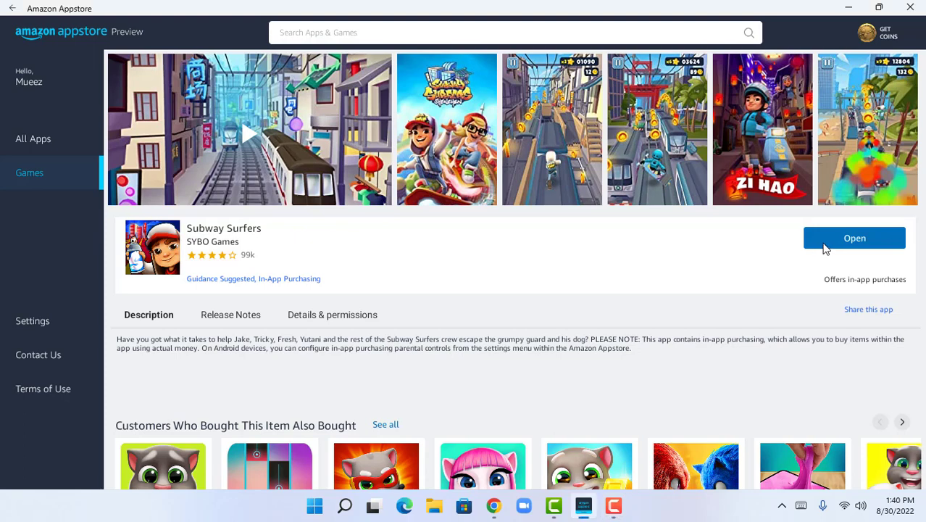
left_click(856, 238)
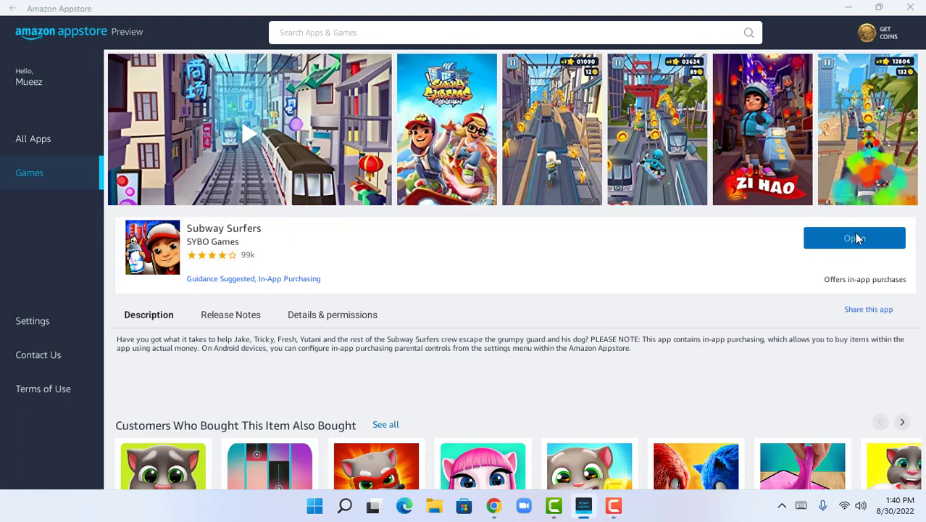
- Minimize the Appstore, resize the game window, set age 26, and accept the data notice
left_click(862, 7)
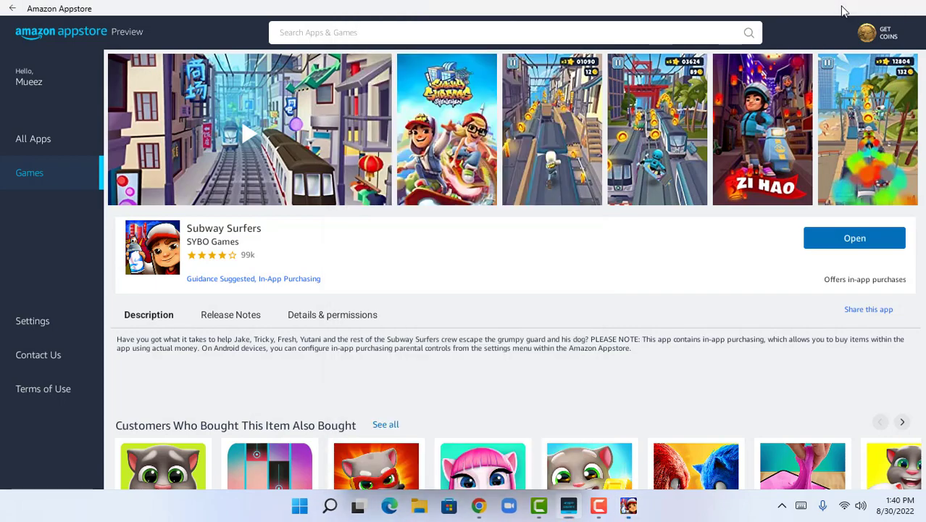
left_click(844, 8)
left_click_drag(475, 18, 473, 27)
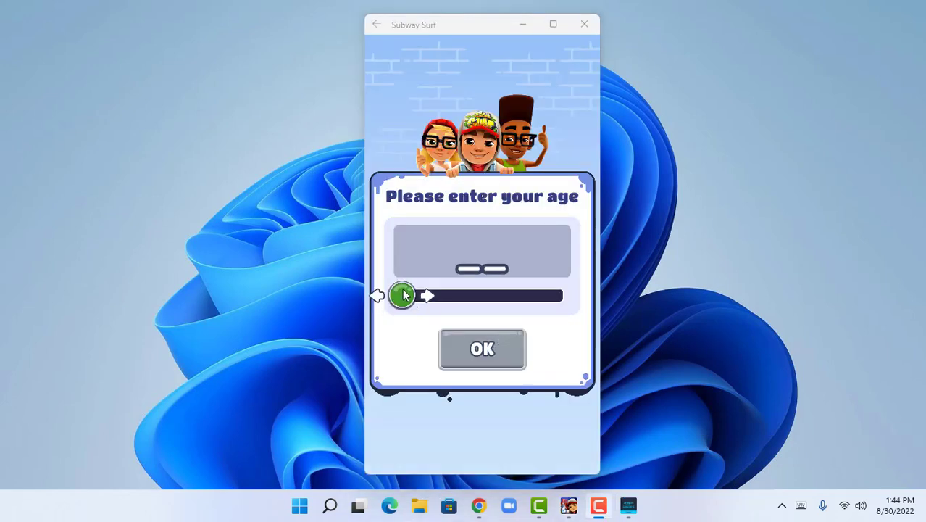
left_click_drag(405, 294, 467, 302)
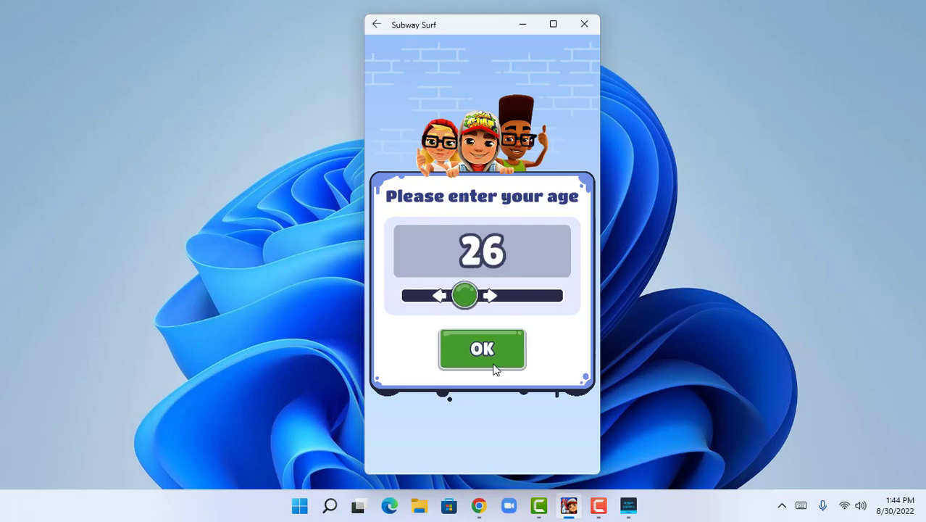
left_click(479, 352)
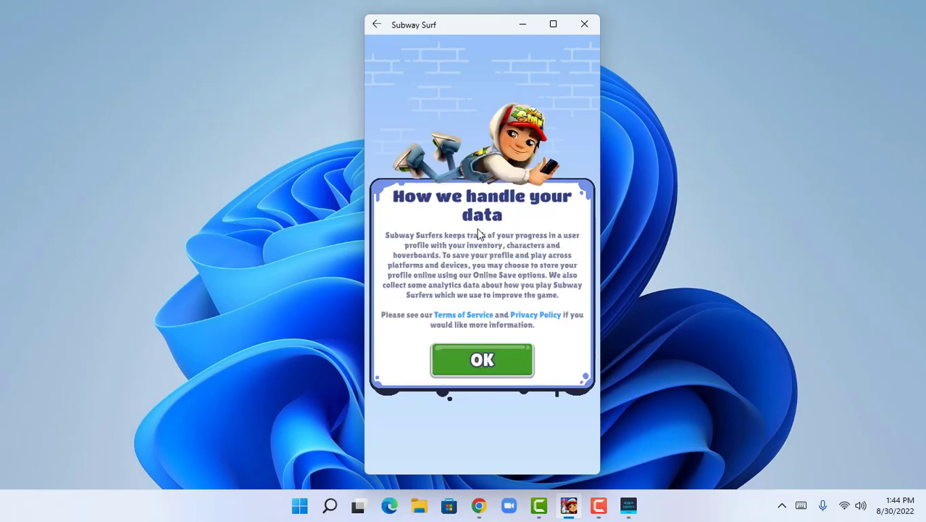
left_click(511, 353)
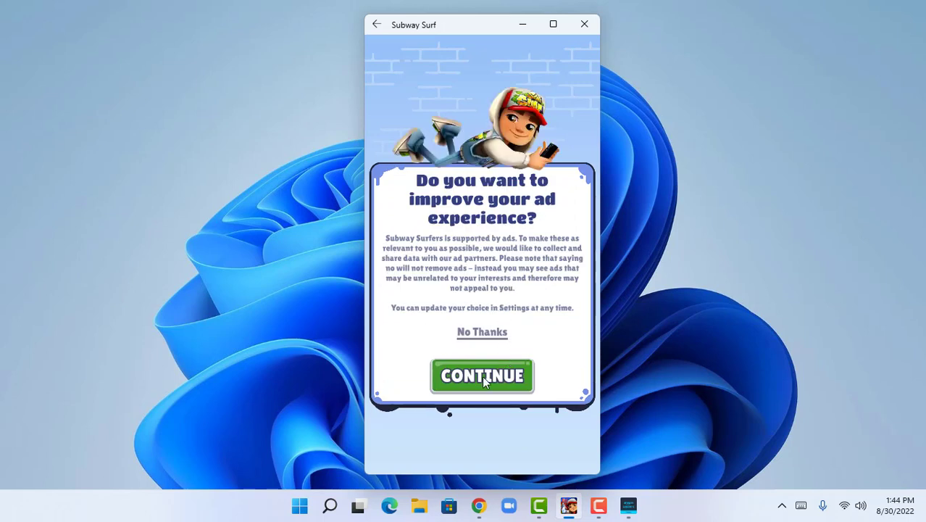